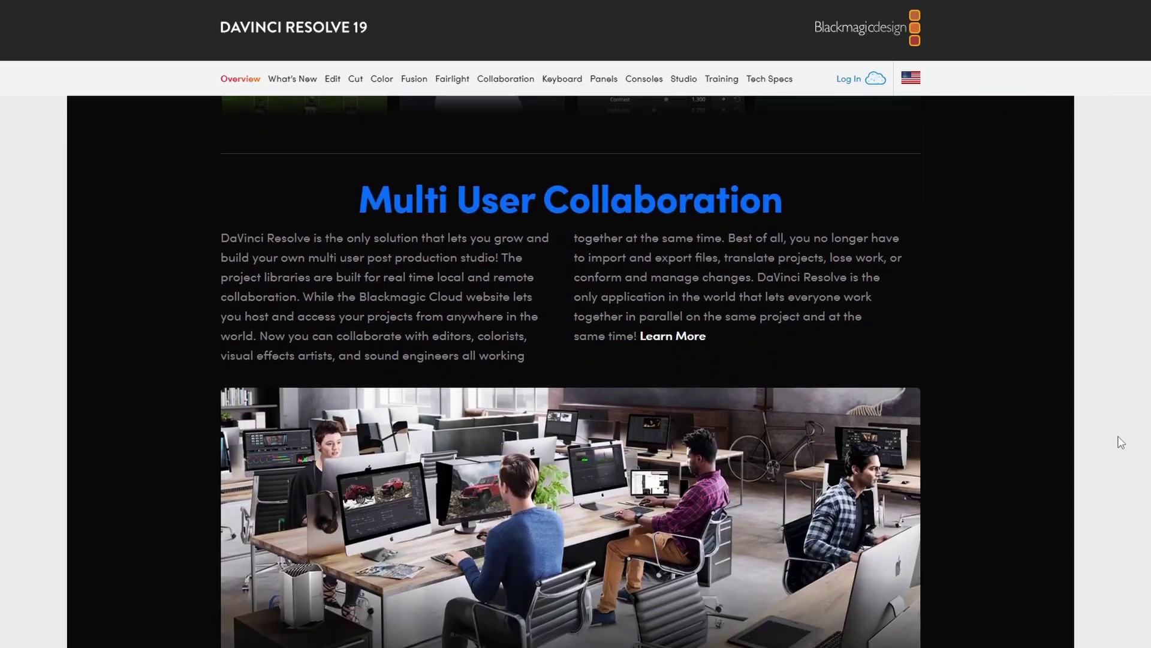
Start the free Windows x86 download of DaVinci Resolve 19 from the Blackmagic Design site.
scroll(1120, 442, "down", 5)
scroll(1120, 442, "down", 6)
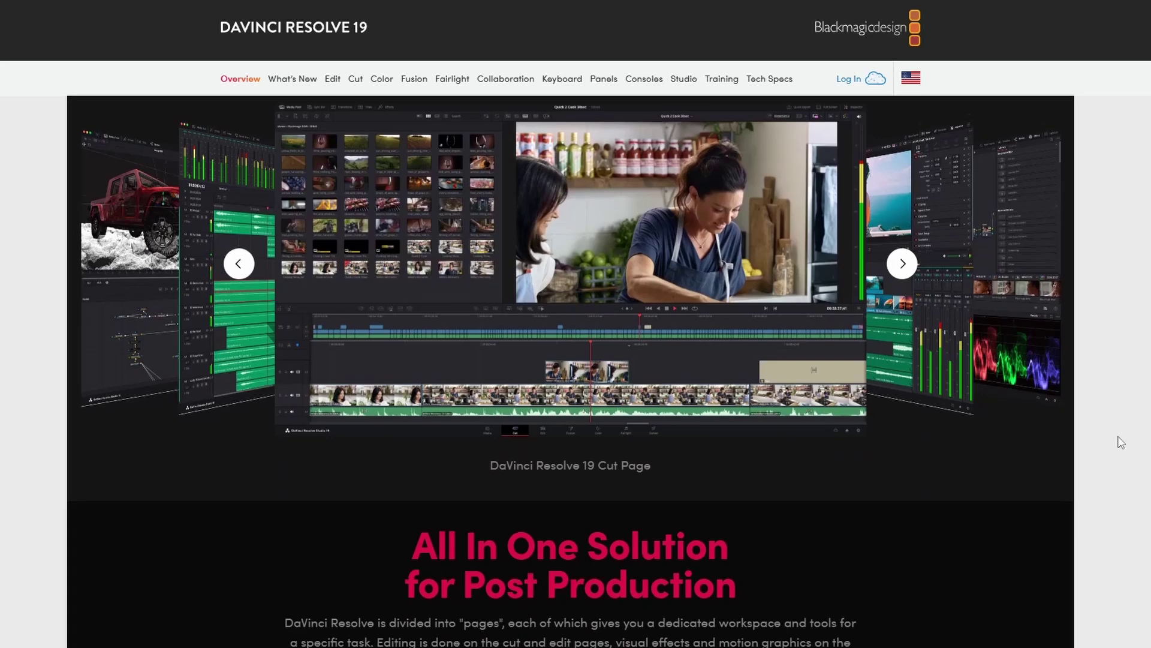
scroll(1120, 442, "down", 6)
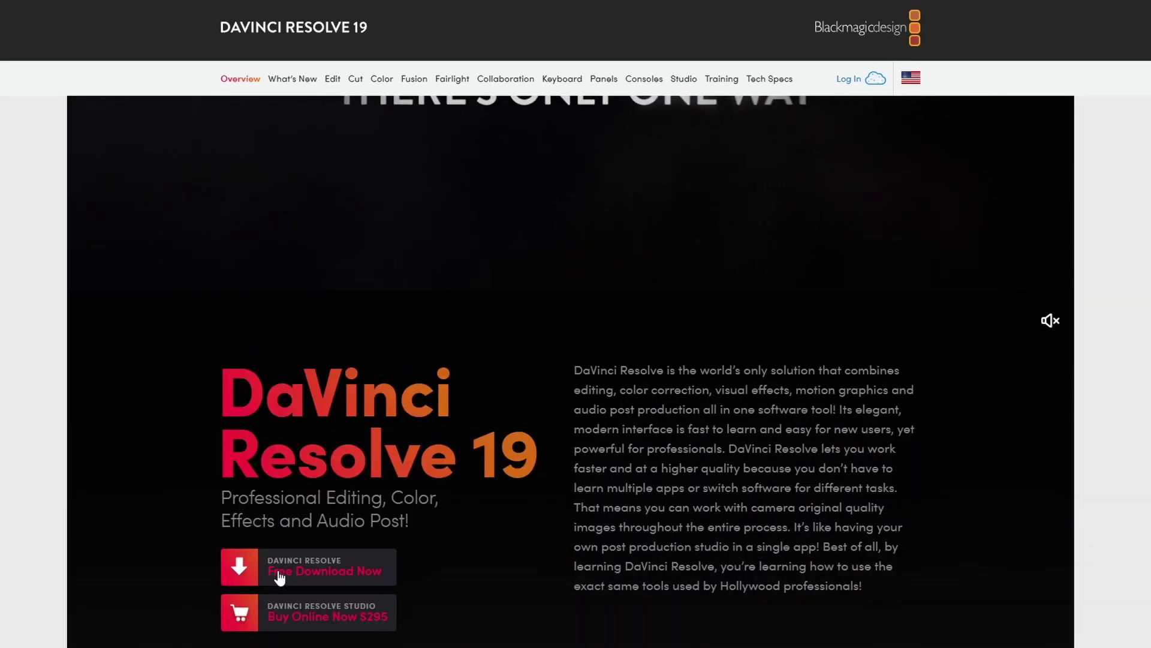
left_click(279, 570)
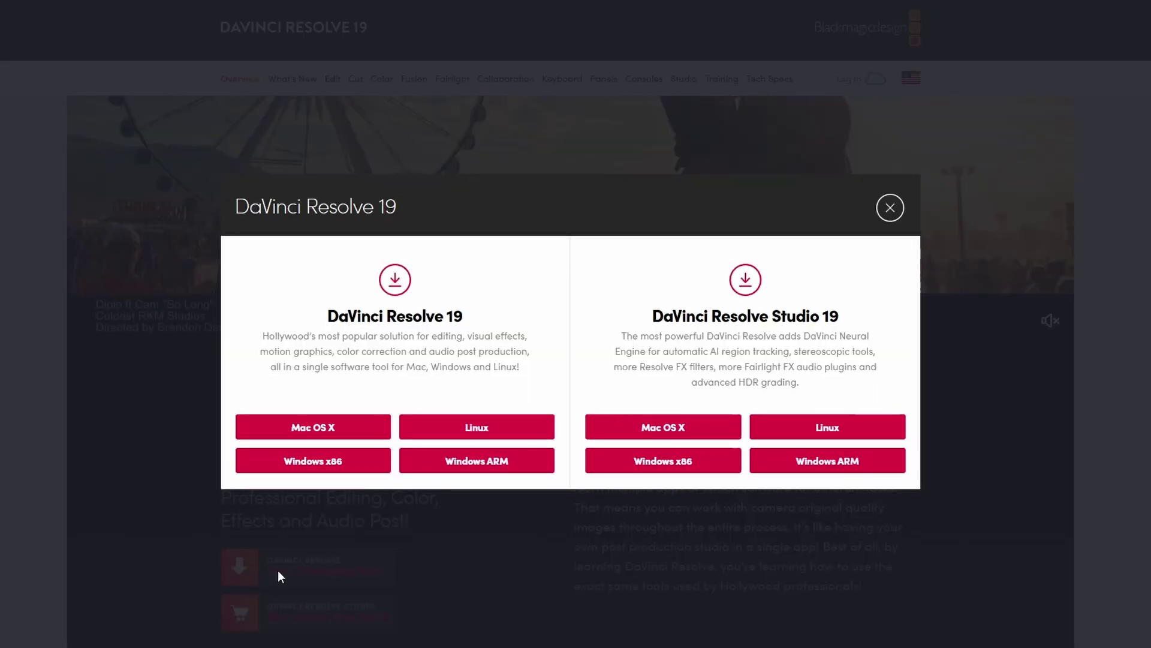
left_click(330, 461)
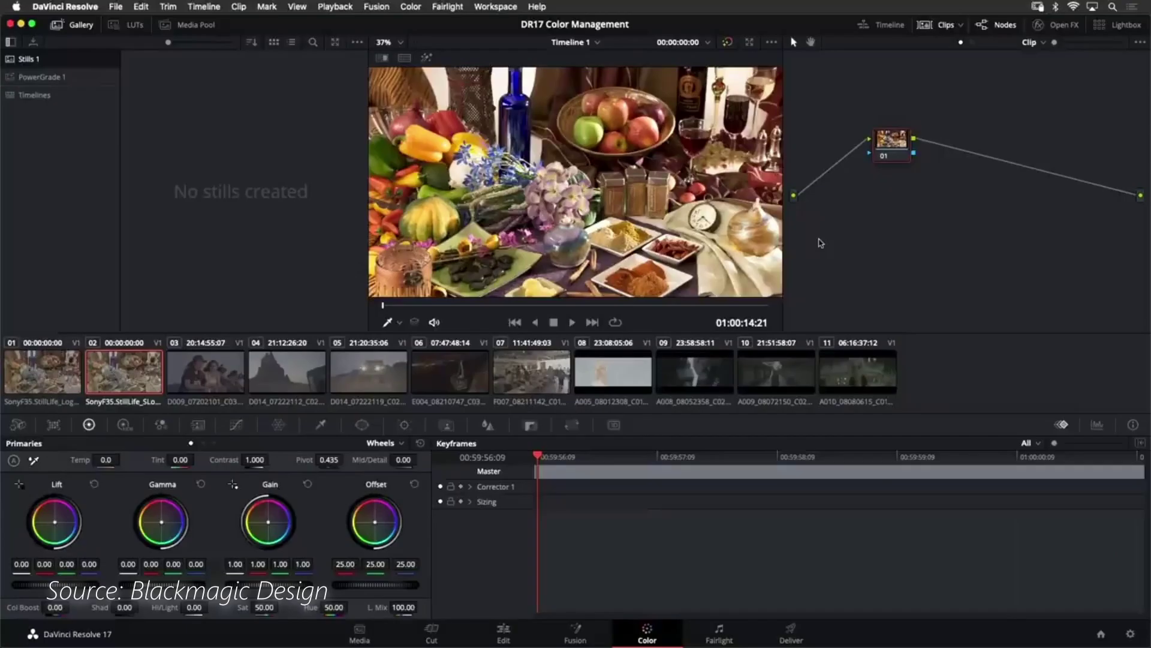
Select clip 01 and insert a Color Corrector node from the Fusion Select Tool list.
left_click(81, 358)
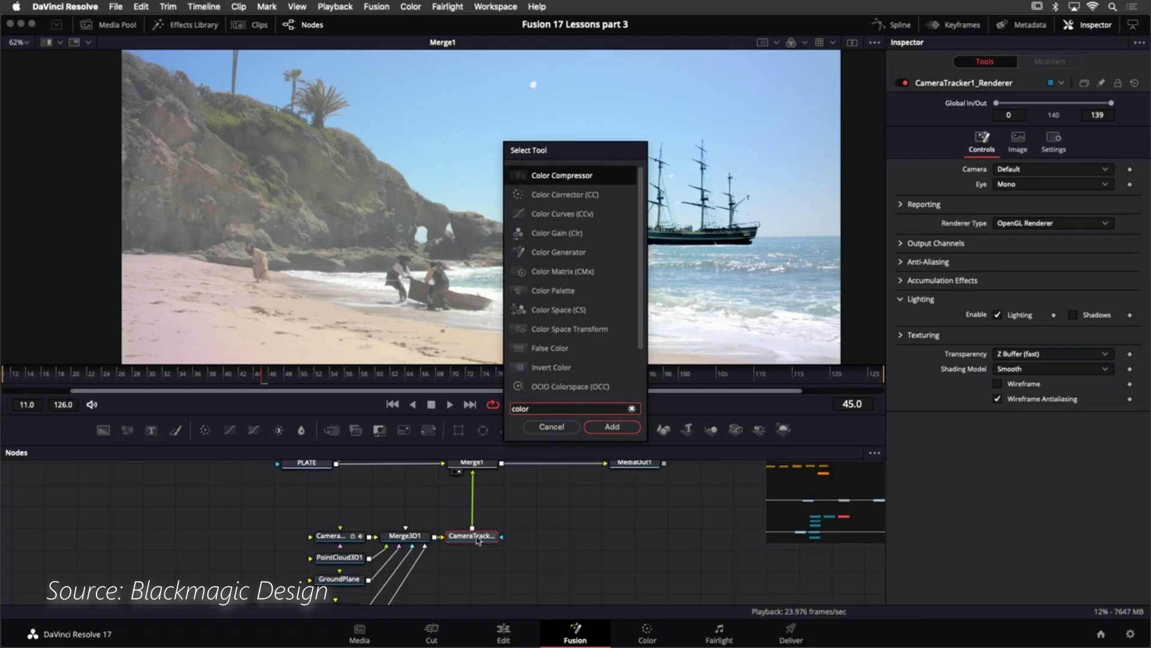
key("Down")
key("Return")
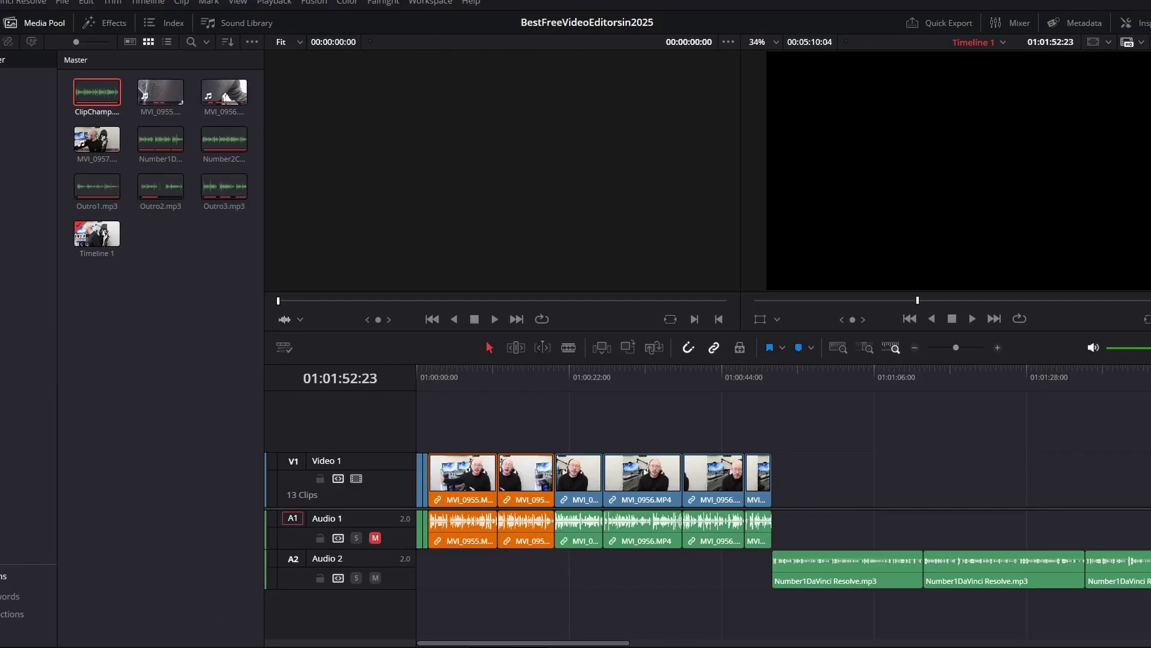
Select clip 09 and add custom curve points, lowering the highlights and adjusting the shadows.
left_click_drag(521, 643, 639, 643)
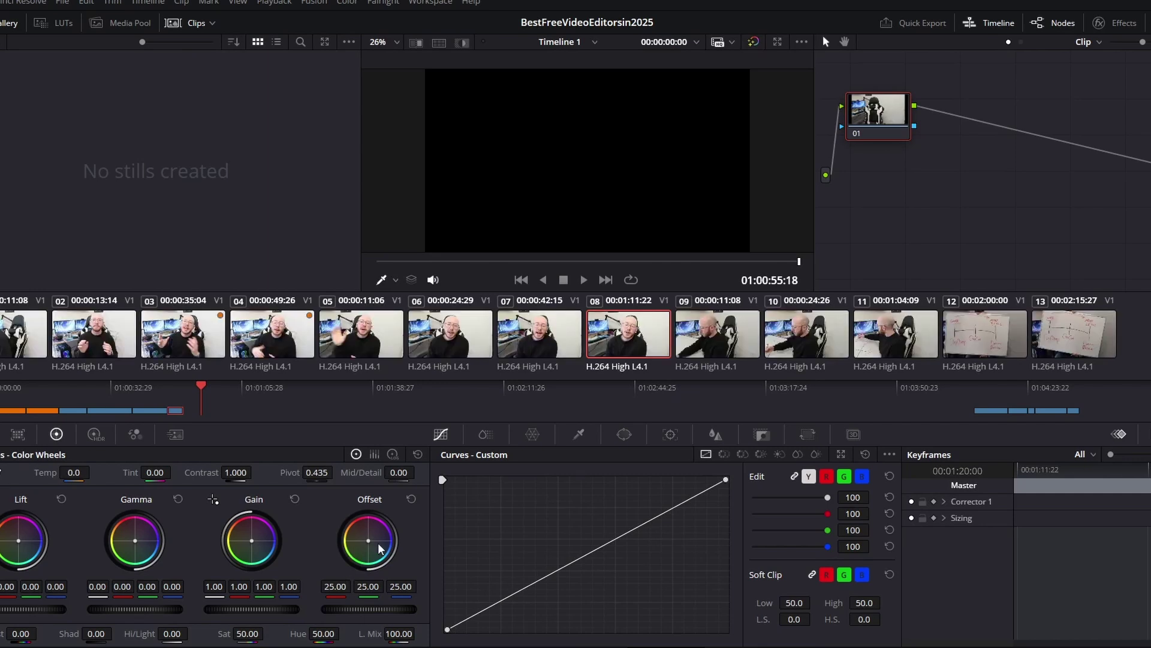
left_click(708, 349)
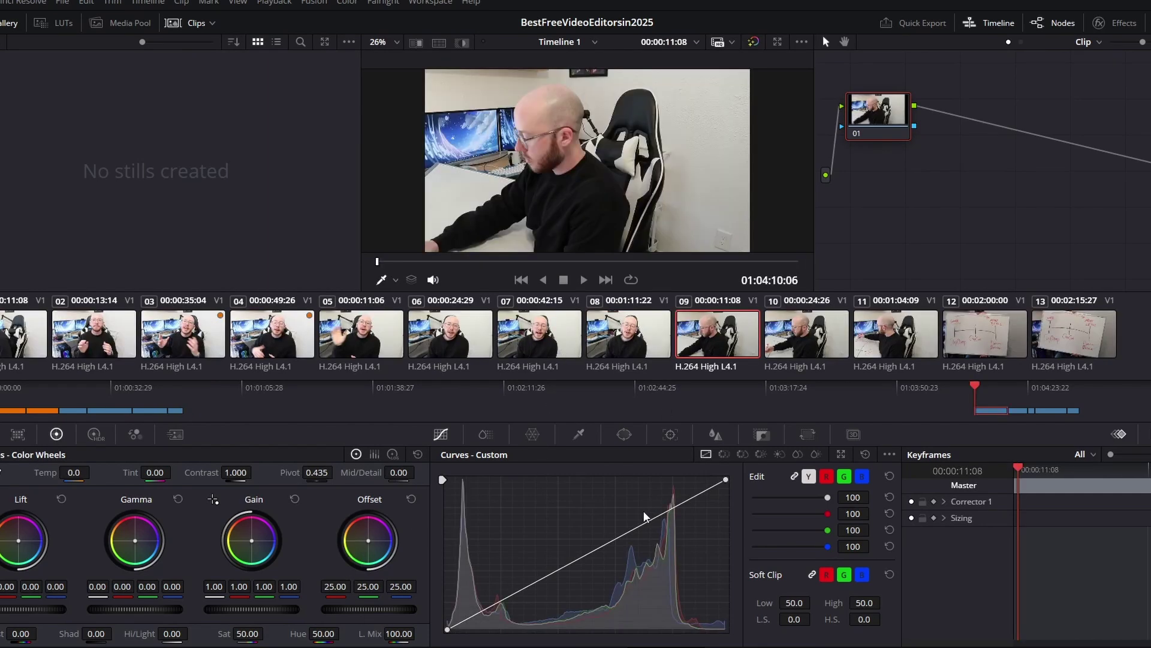
left_click_drag(646, 531, 675, 527)
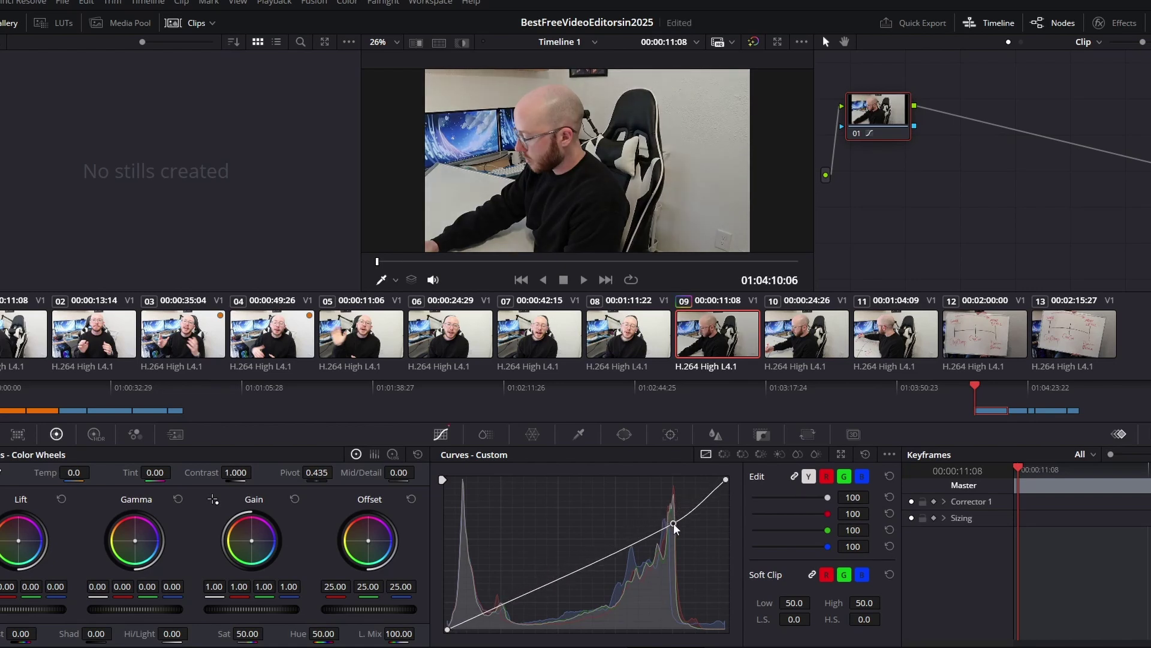
mouse_move(472, 623)
left_mouse_down()
mouse_move(475, 607)
mouse_move(480, 625)
left_mouse_up()
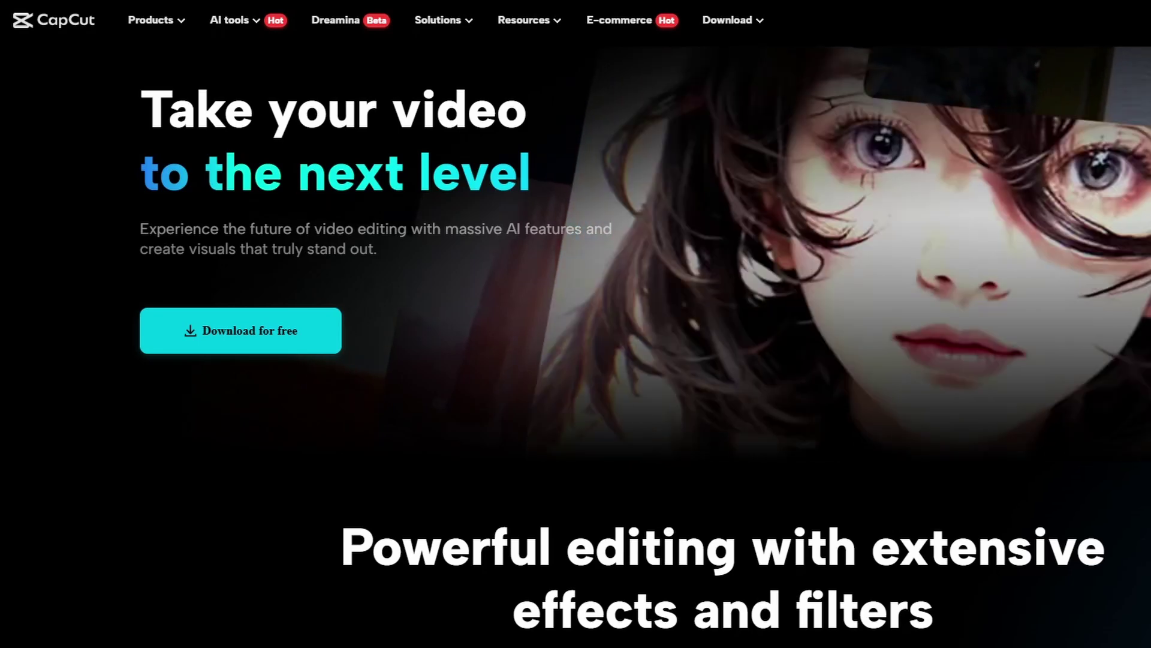
scroll(828, 513, "down", 5)
scroll(826, 512, "down", 7)
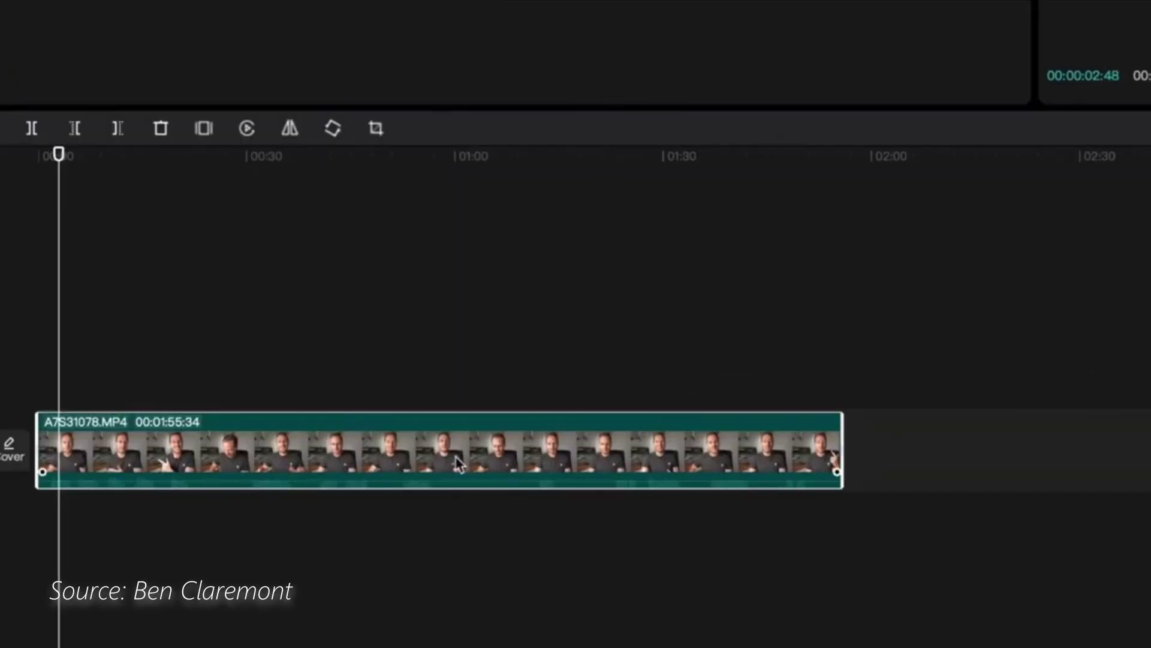
Split MVI_0951 at the playhead, delete the opening 00:29:27 piece, and show Motion video effects.
left_click_drag(457, 465, 921, 468)
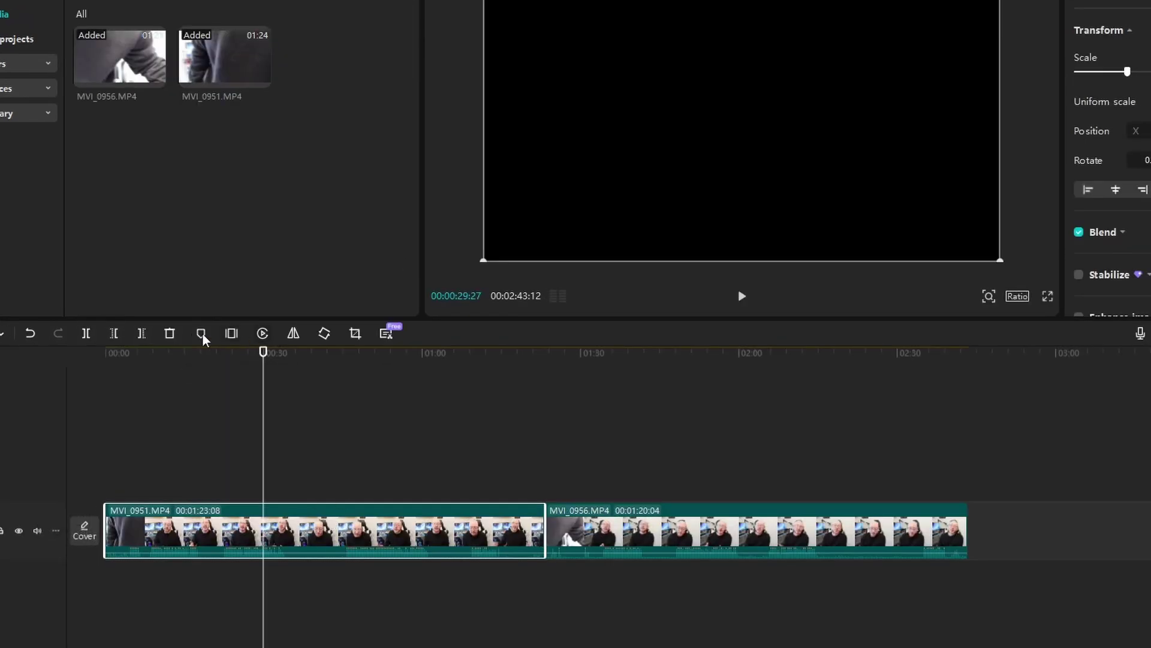
left_click(86, 333)
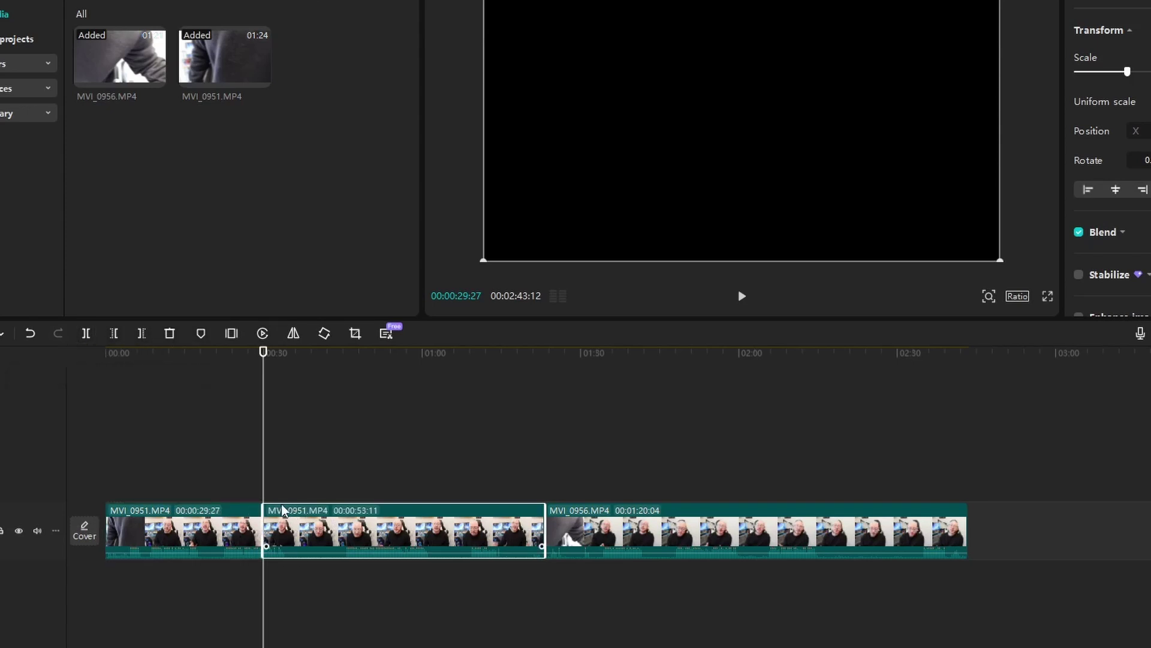
left_click(204, 523)
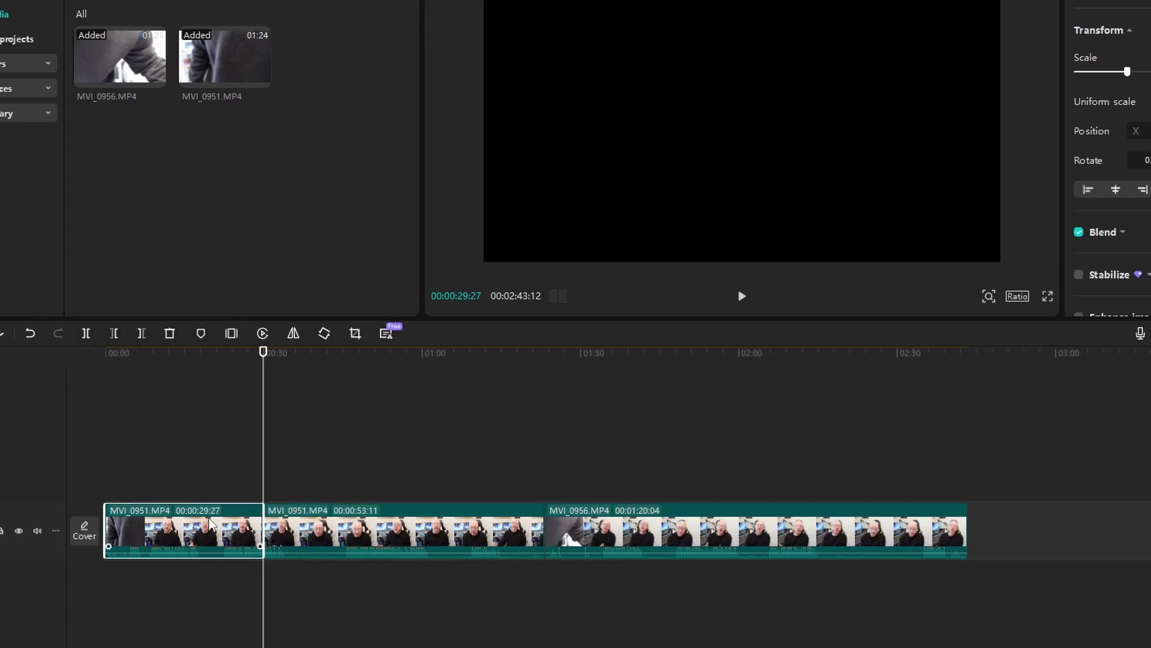
key("Delete")
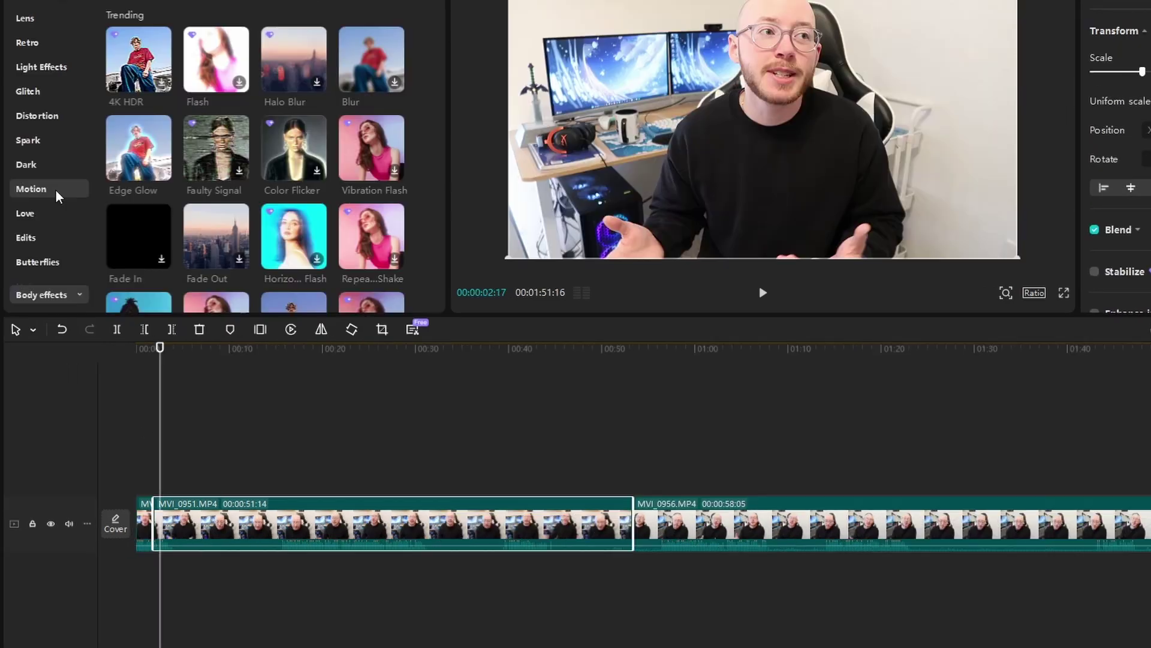
left_click(56, 189)
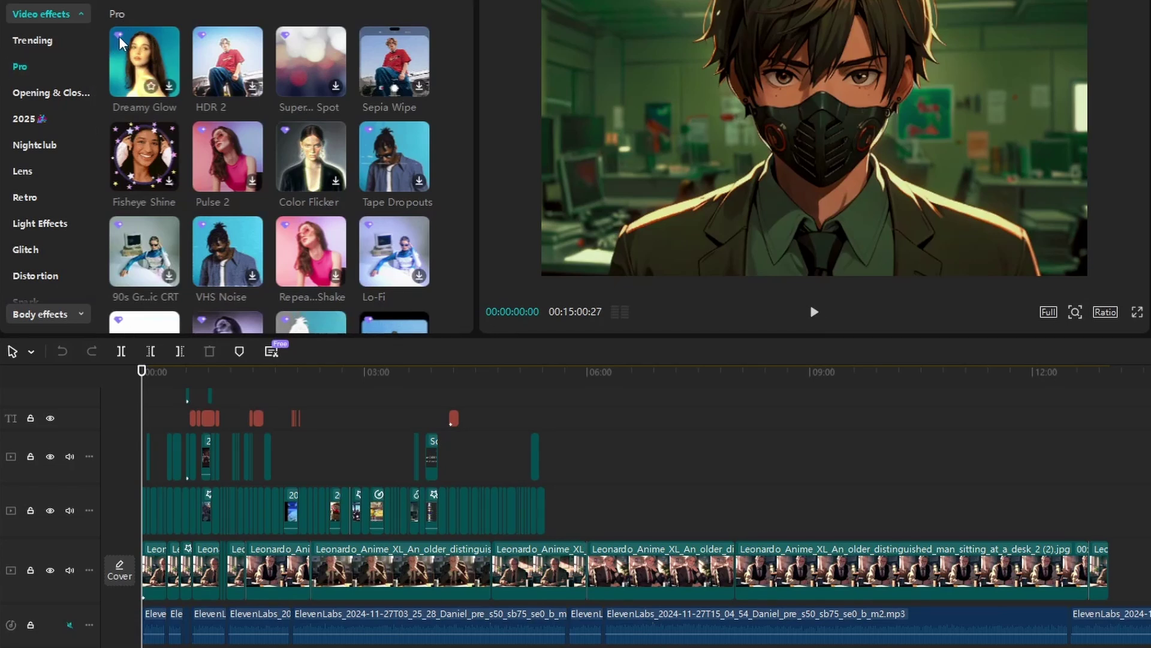
Browse the Opening & Closing and Nightclub effects, then move through Stickers to Transitions.
left_click(76, 95)
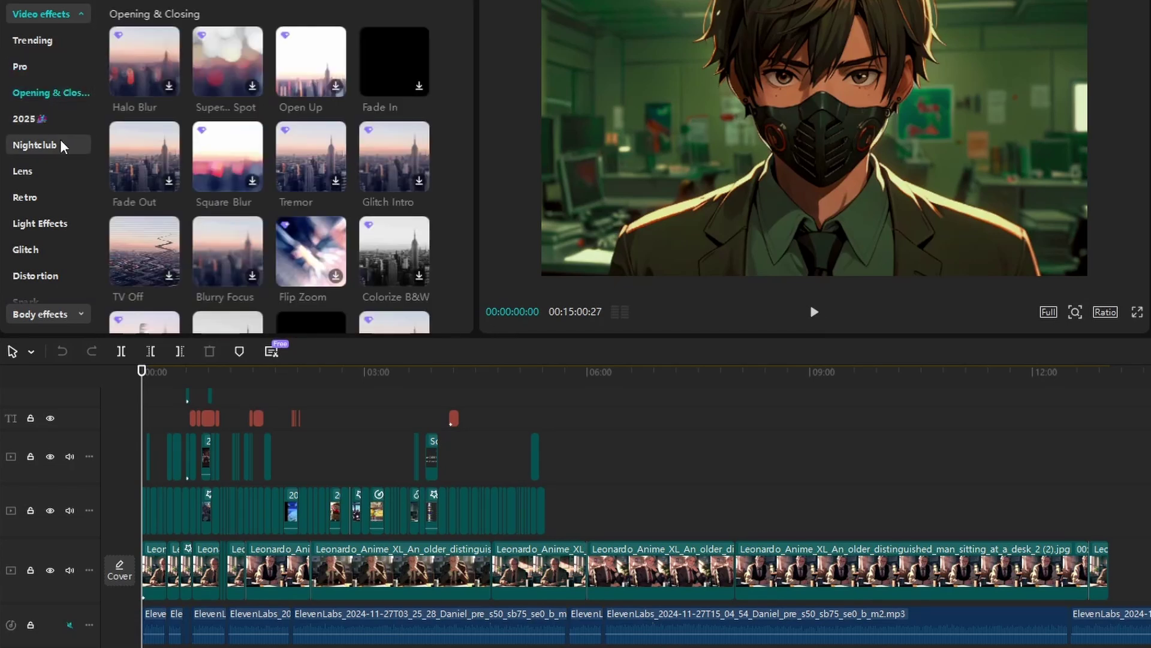
left_click(62, 147)
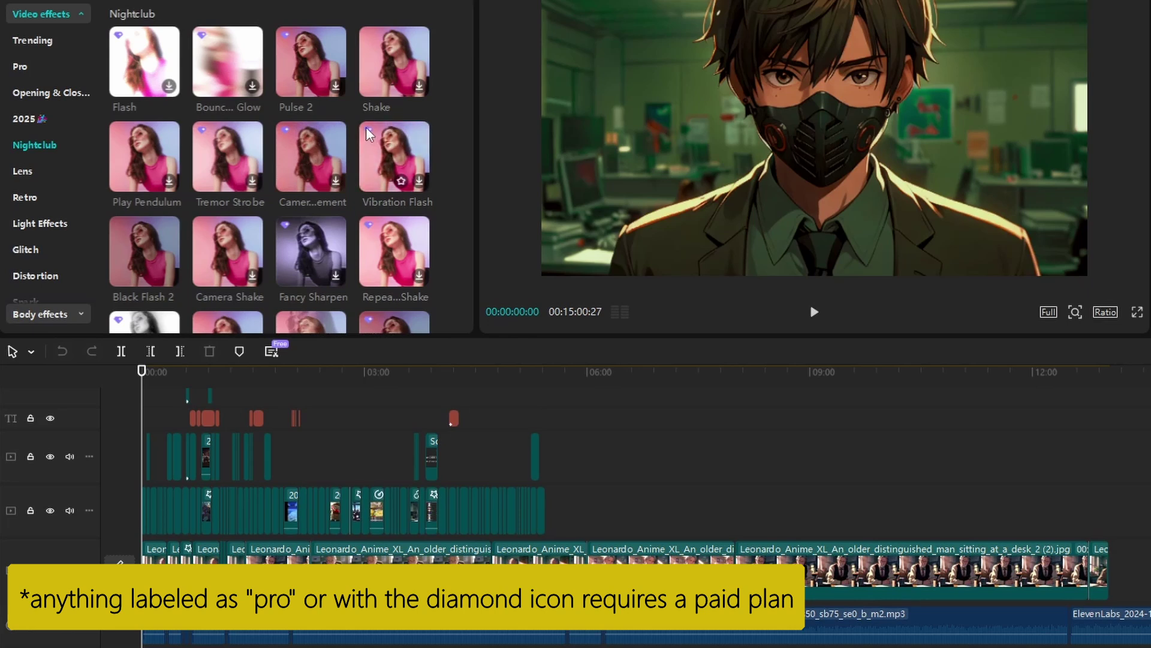
scroll(44, 264, "down", 8)
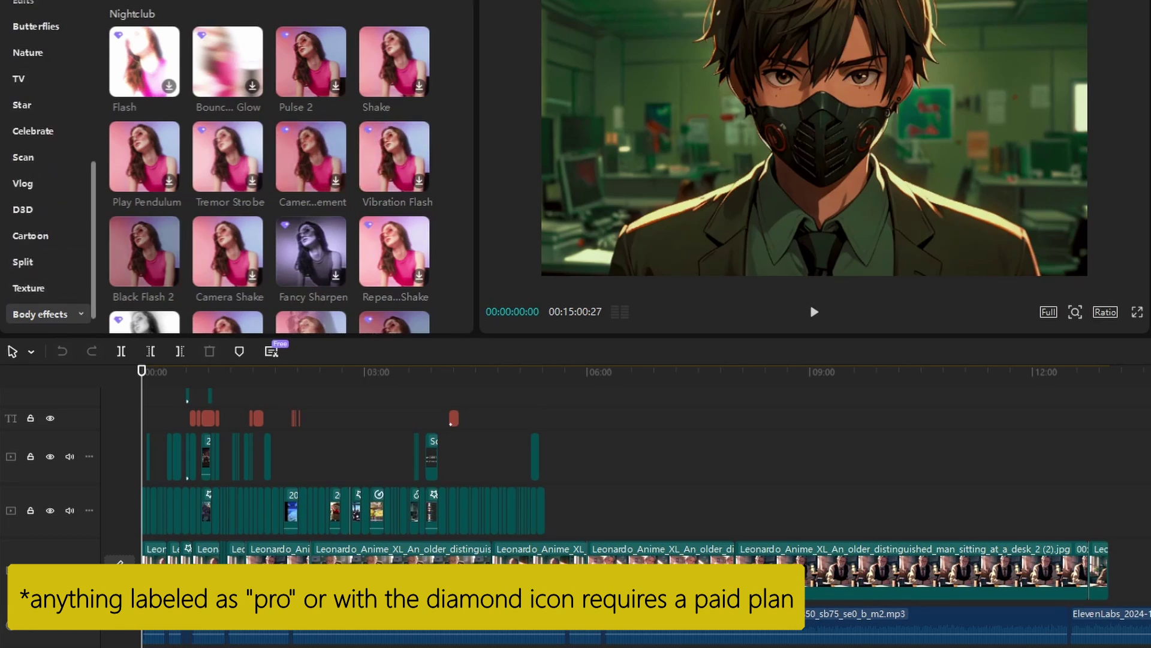
left_click(90, 1)
left_click(149, 1)
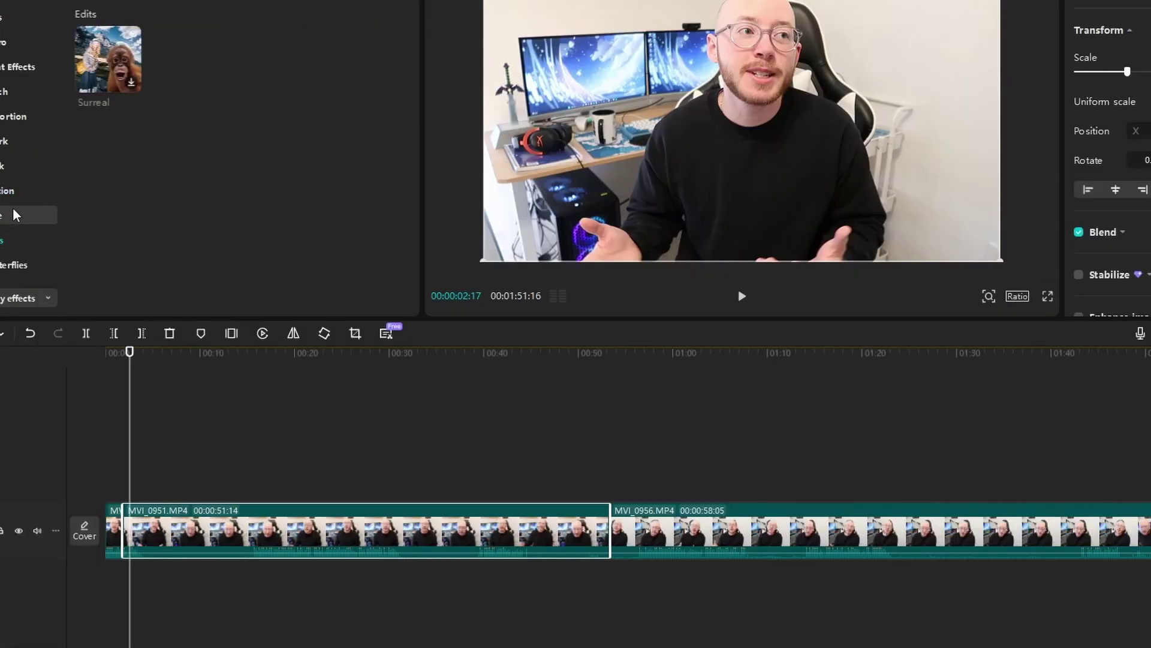
Apply the Fade In effect from Opening & Closing to the start of the clip.
left_click(30, 90)
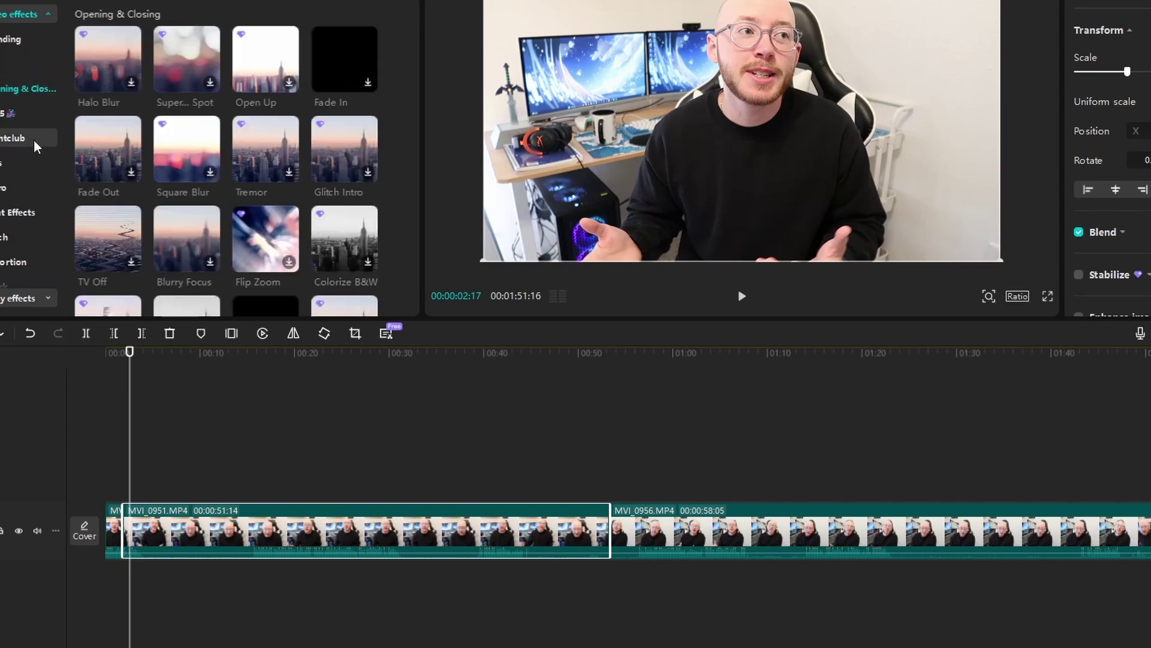
left_click_drag(345, 59, 112, 547)
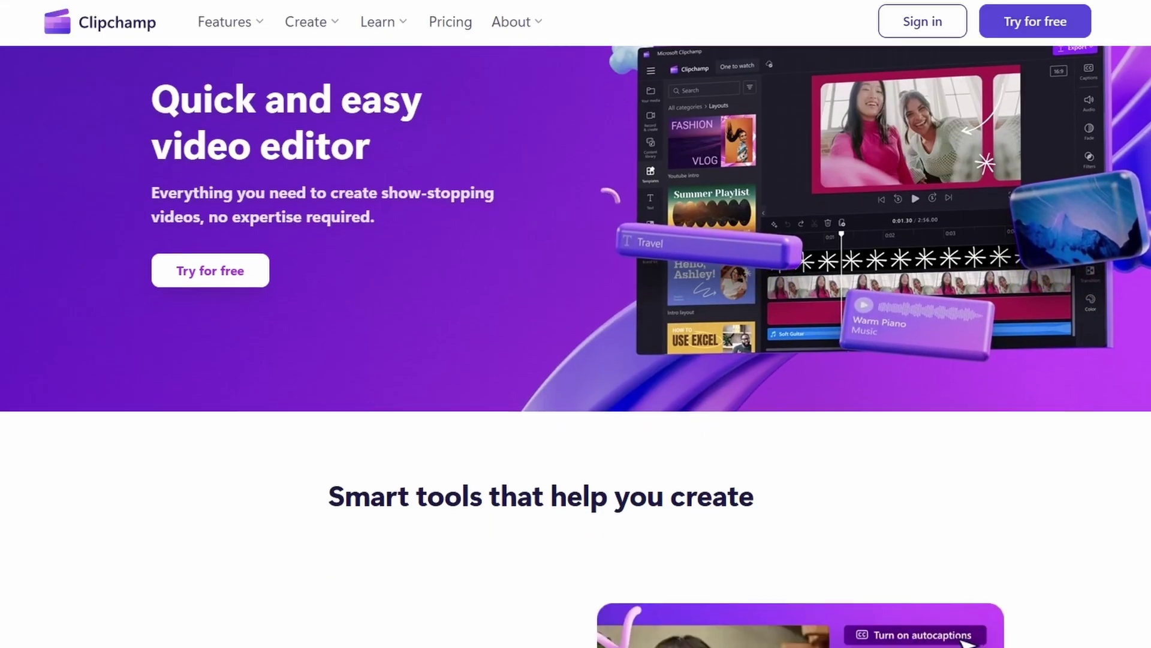
Choose Download for Windows under Desktop app on the Clipchamp homepage, then begin entering a first name.
scroll(576, 346, "down", 7)
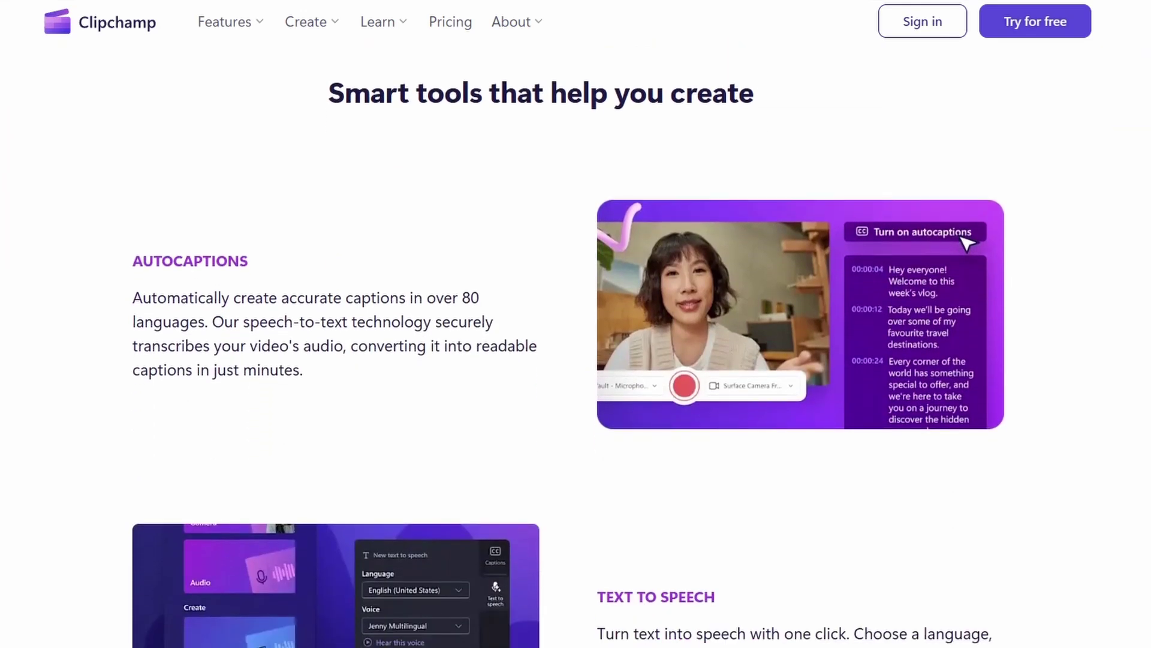
scroll(576, 346, "down", 7)
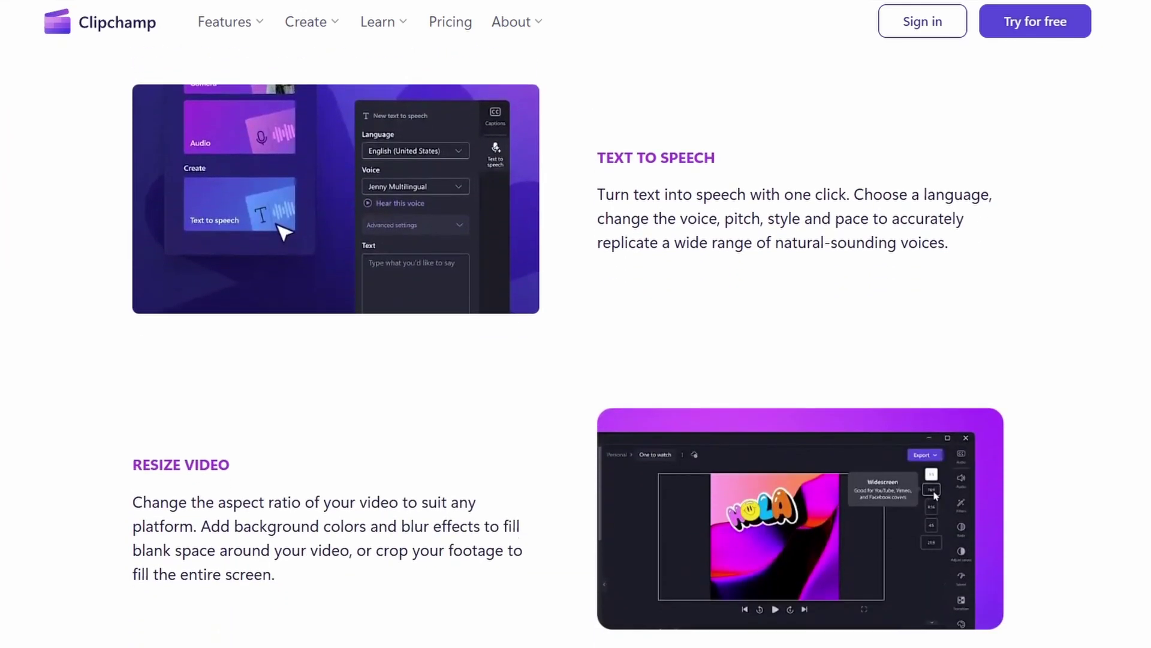
scroll(576, 346, "down", 15)
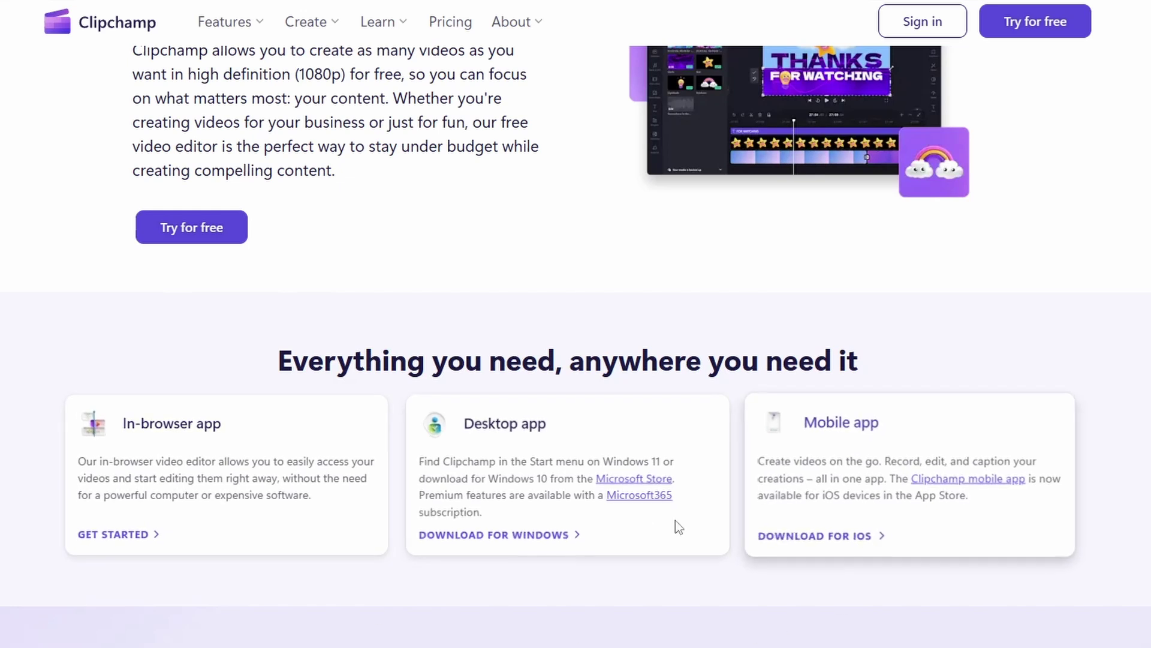
left_click(511, 539)
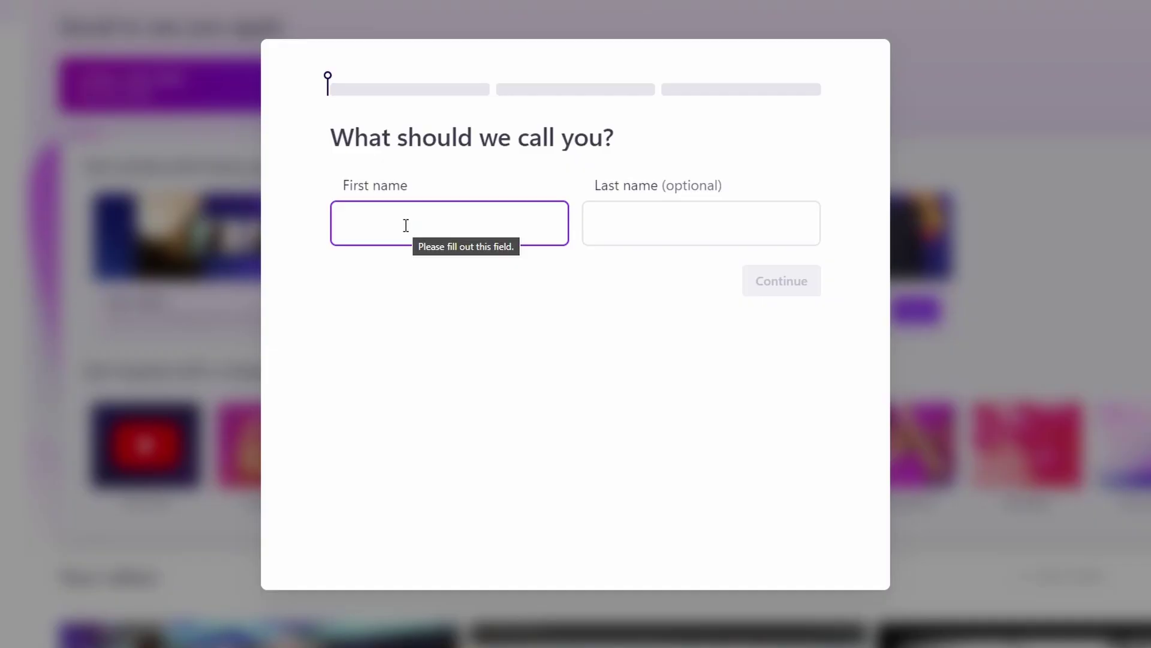
type("Kennedy")
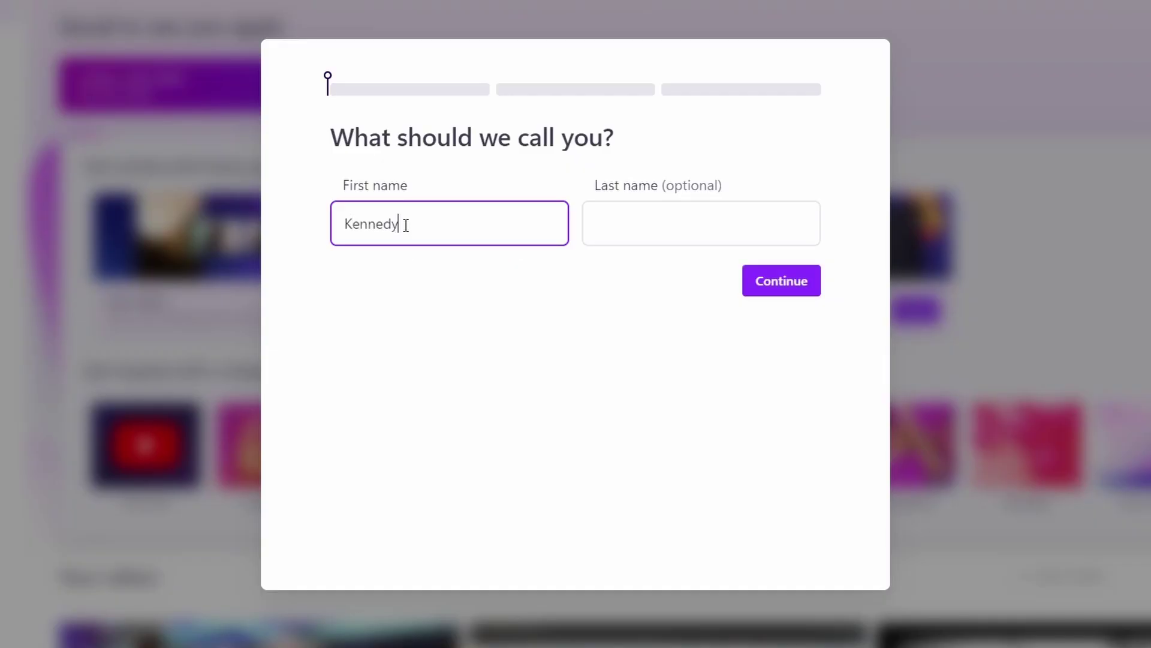
Submit the first name, then answer Content and the content creator follow-up in onboarding.
left_click(767, 286)
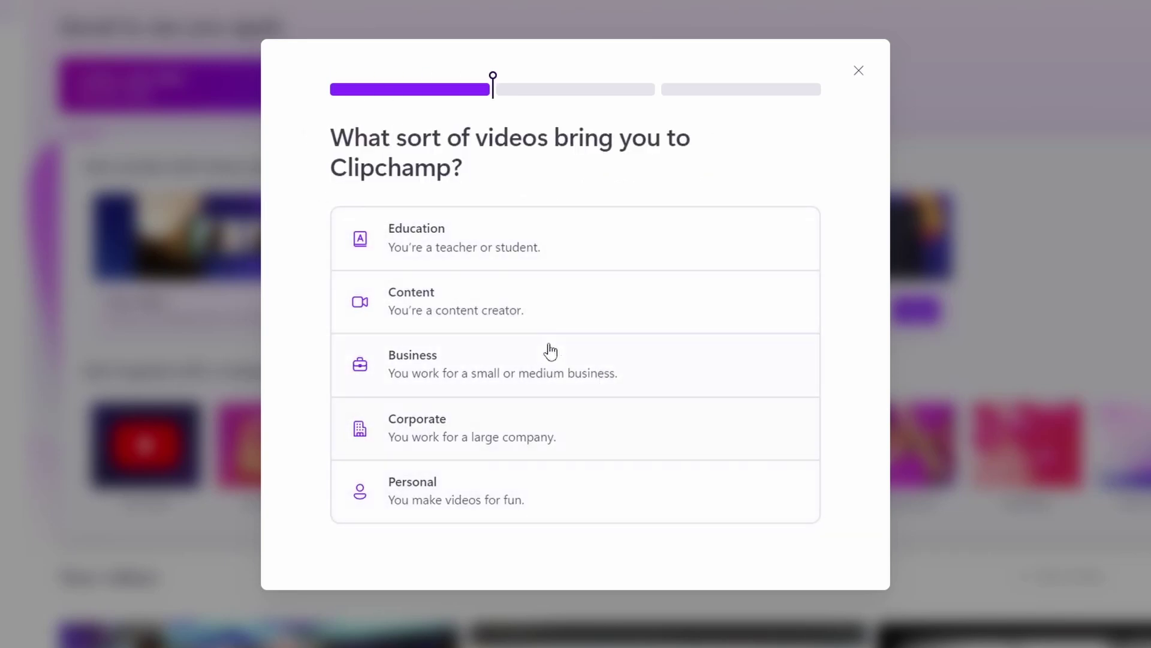
left_click(551, 310)
left_click(551, 311)
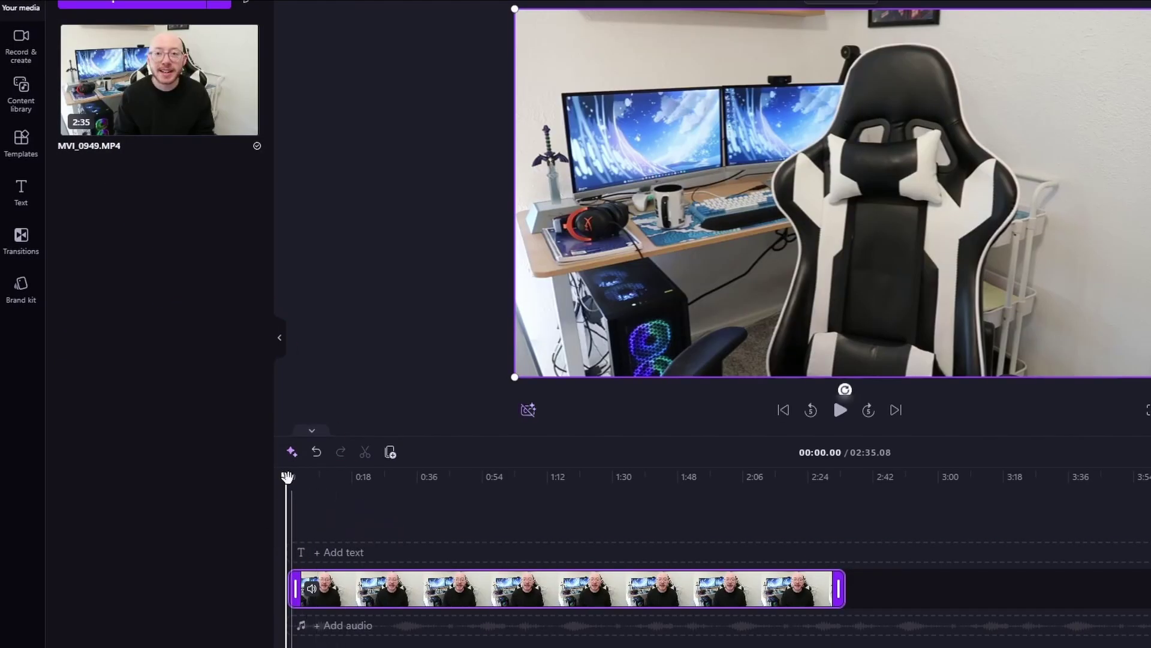
Drag the MVI_0949 playhead from 0:00 to about 0:58.
left_click_drag(288, 477, 502, 502)
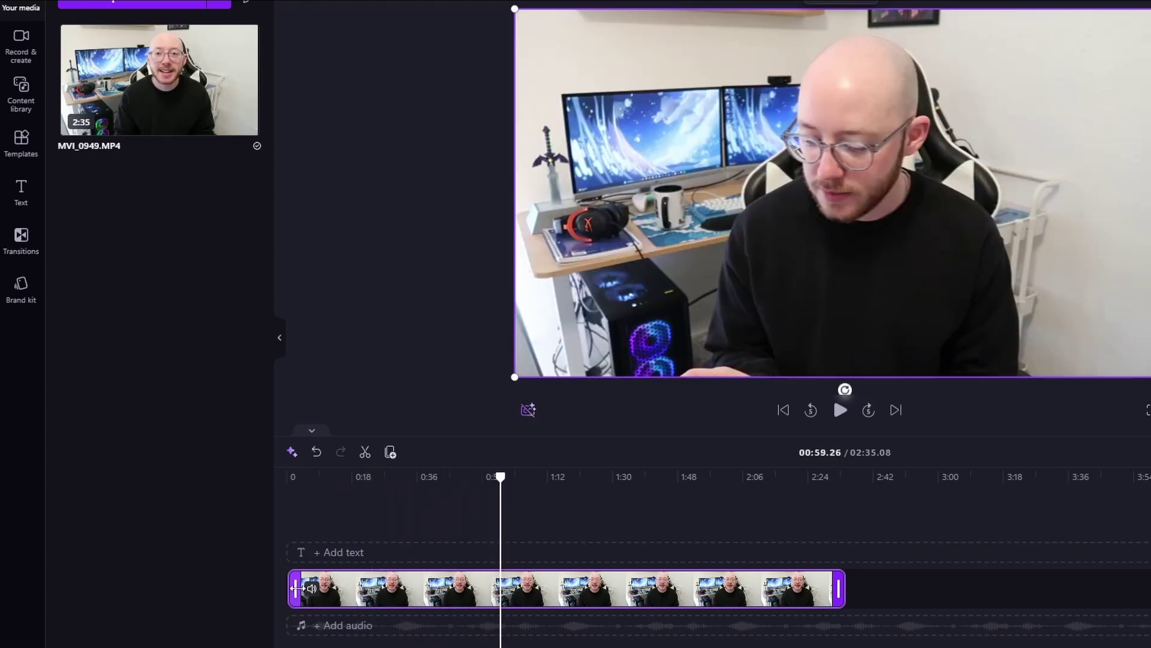